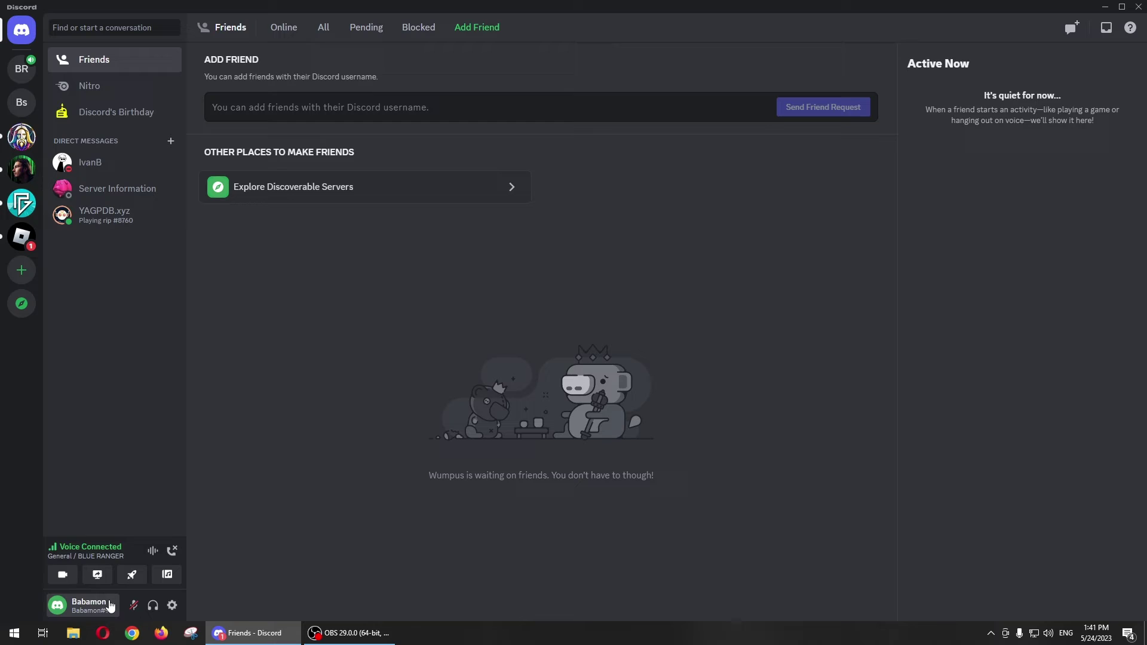
# Open your own profile card from the avatar to reveal the status options
pyautogui.click(63, 609)
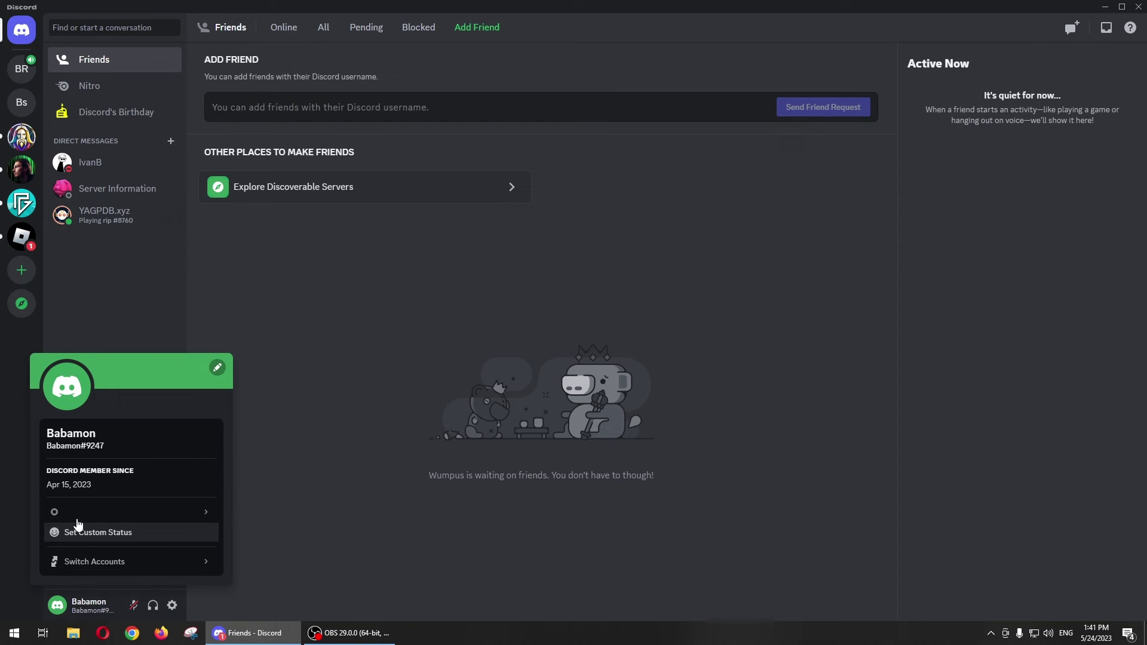
pyautogui.moveTo(126, 511)
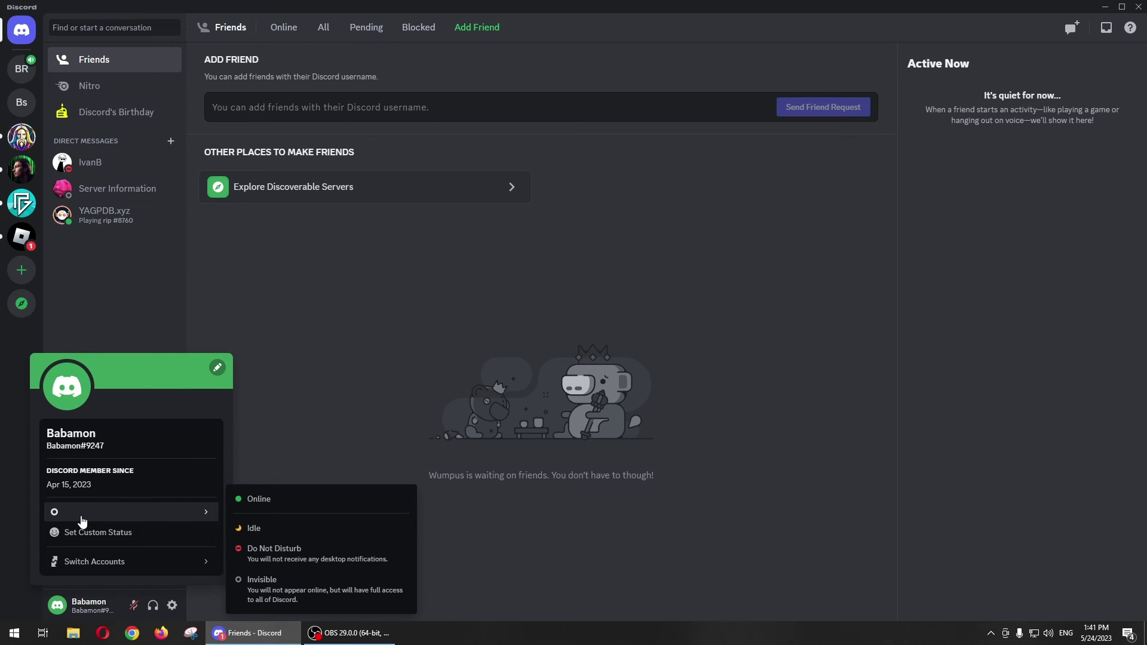
# Choose Do Not Disturb from the status submenu
pyautogui.click(291, 557)
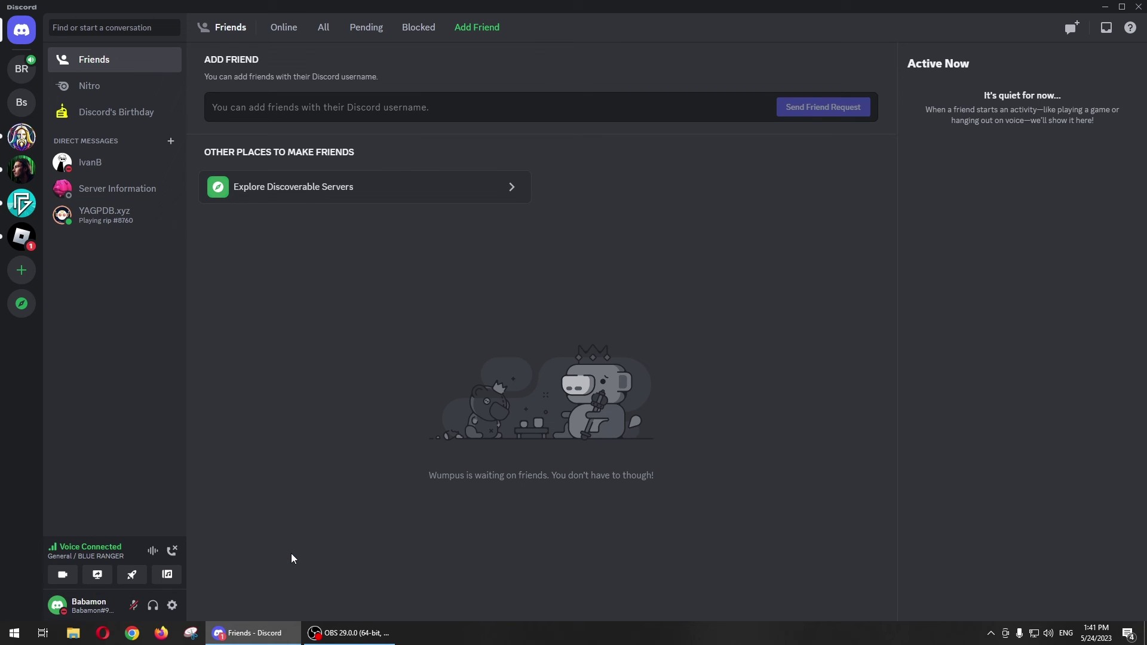